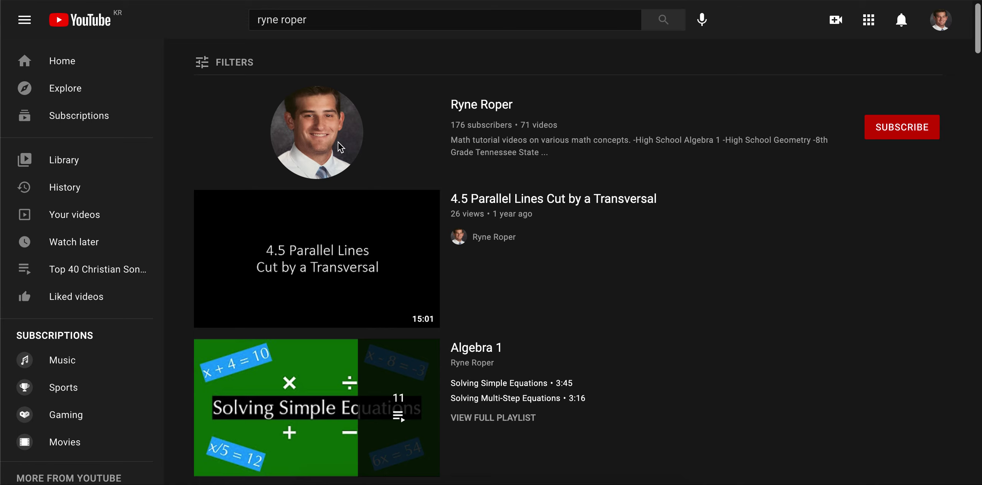
left_click(321, 138)
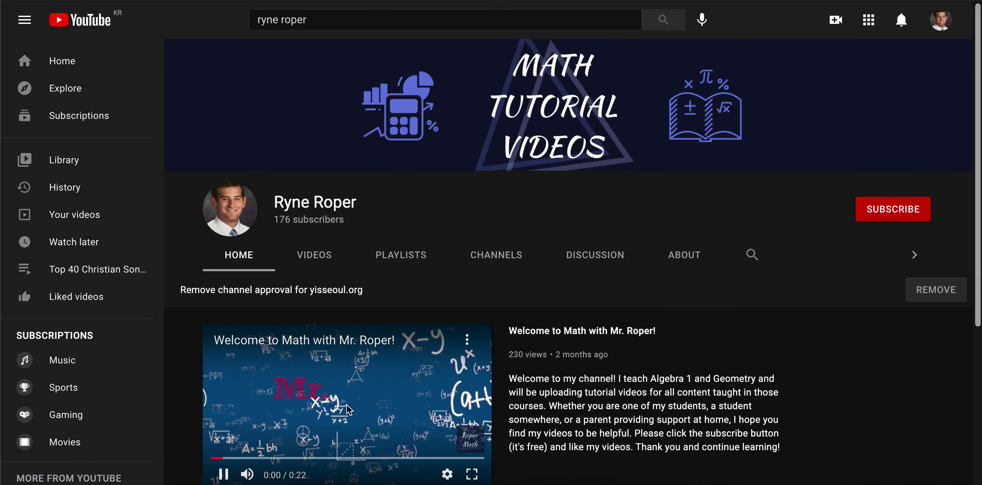
left_click(346, 410)
scroll(597, 347, "down", 1)
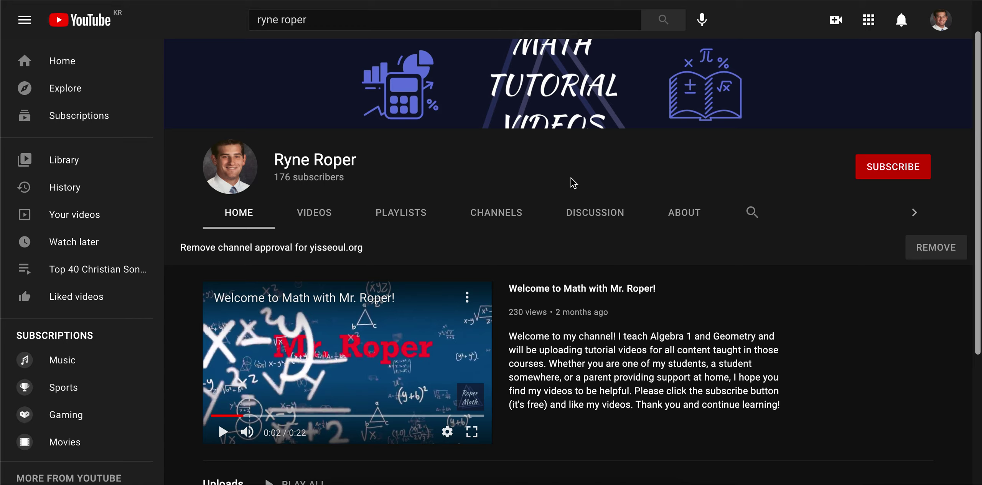
left_click(888, 176)
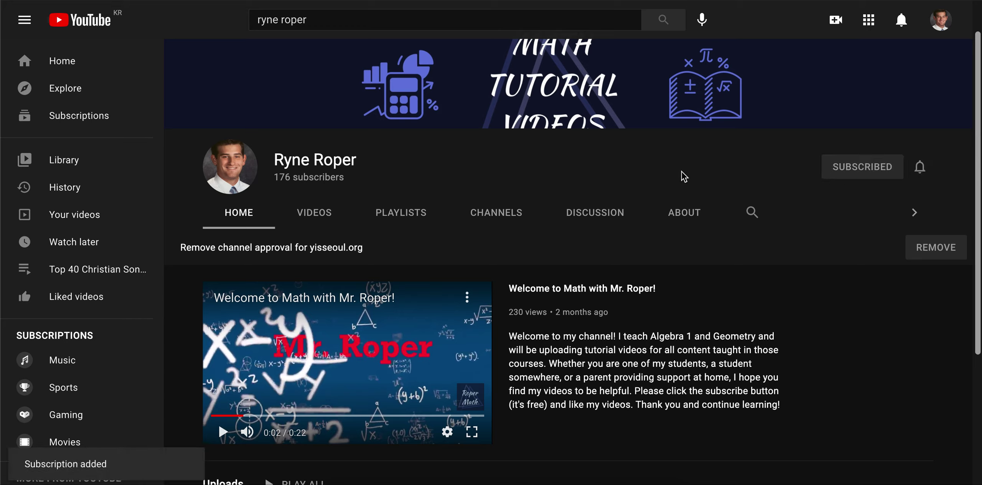
left_click(919, 166)
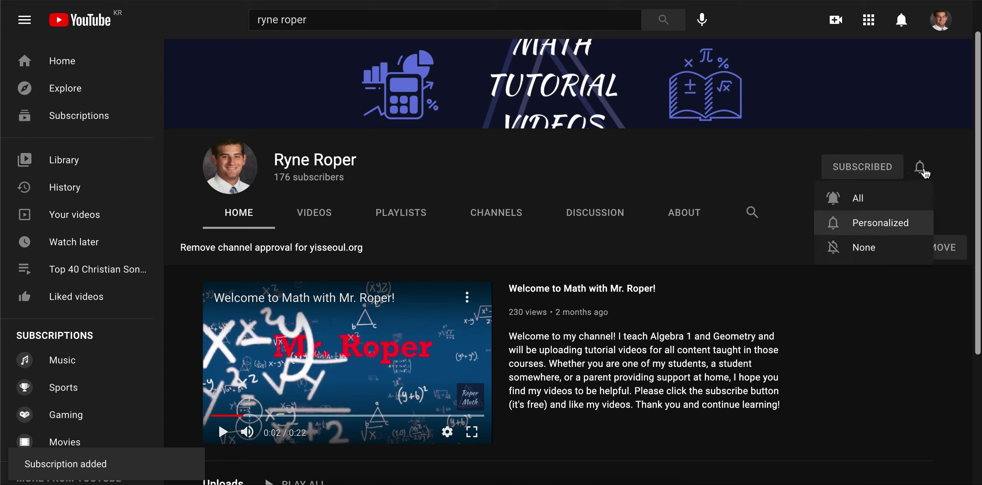
left_click(901, 206)
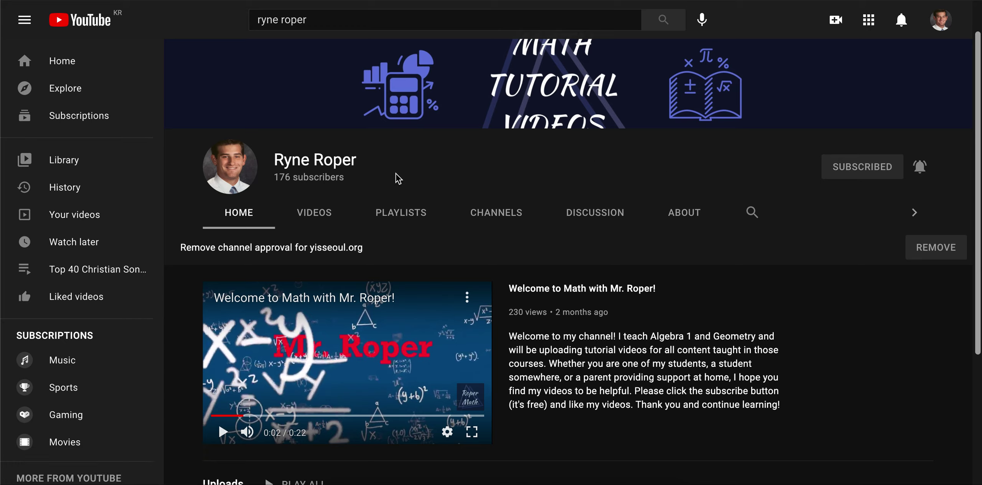
Open the channel's Playlists and then the 11-video Algebra 1 playlist.
left_click(401, 213)
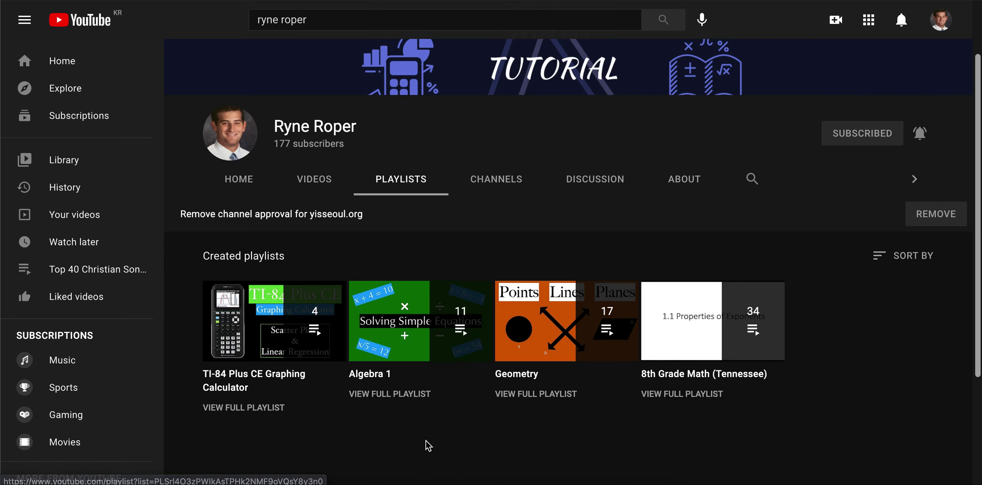
left_click(408, 396)
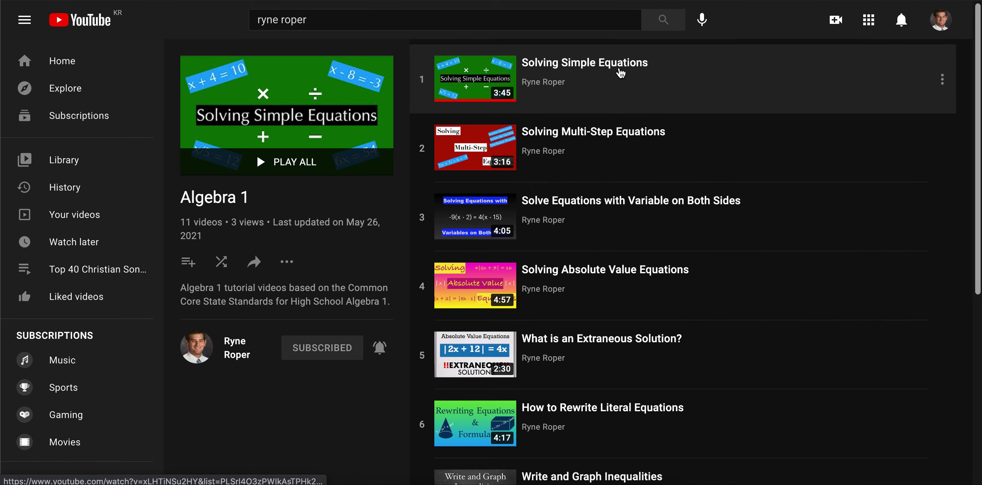
scroll(613, 234, "down", 4)
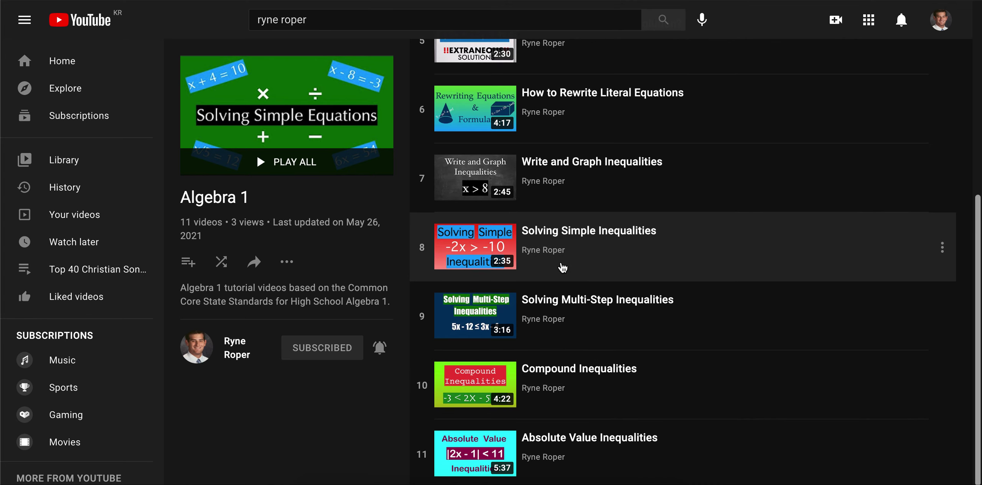
scroll(561, 267, "up", 4)
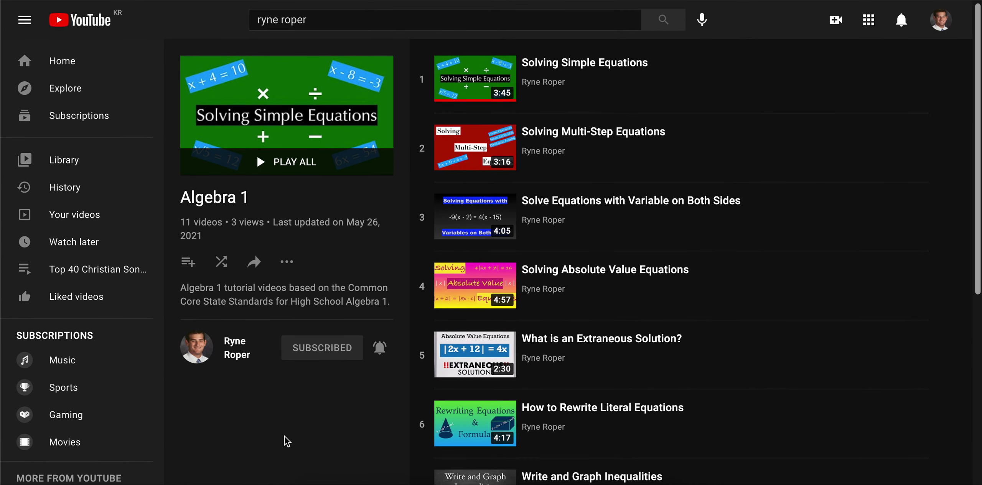